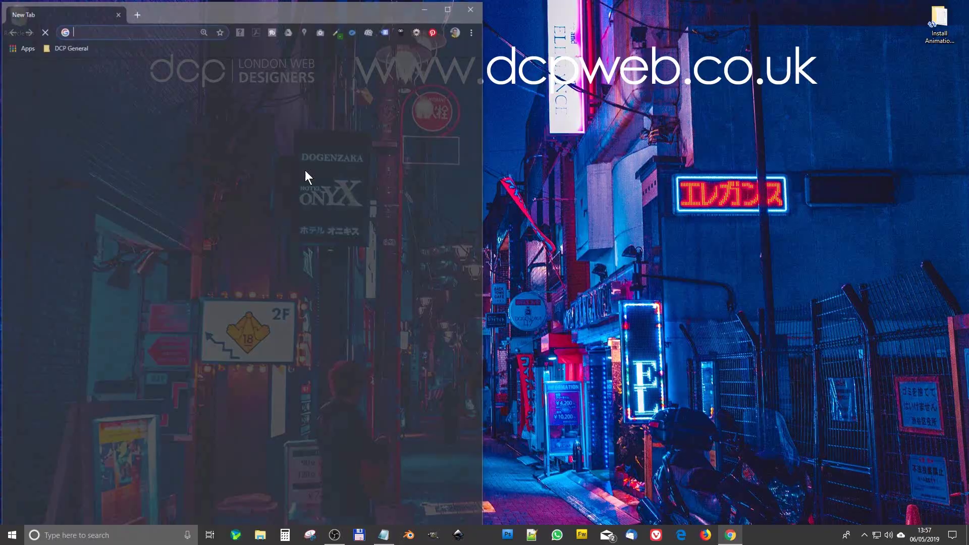
Step: Load the Animation Nodes GitHub releases page from the pasted address
left_click(447, 10)
type("https://github.com/JacquesLucke/animation_nodes/releases")
key("Return")
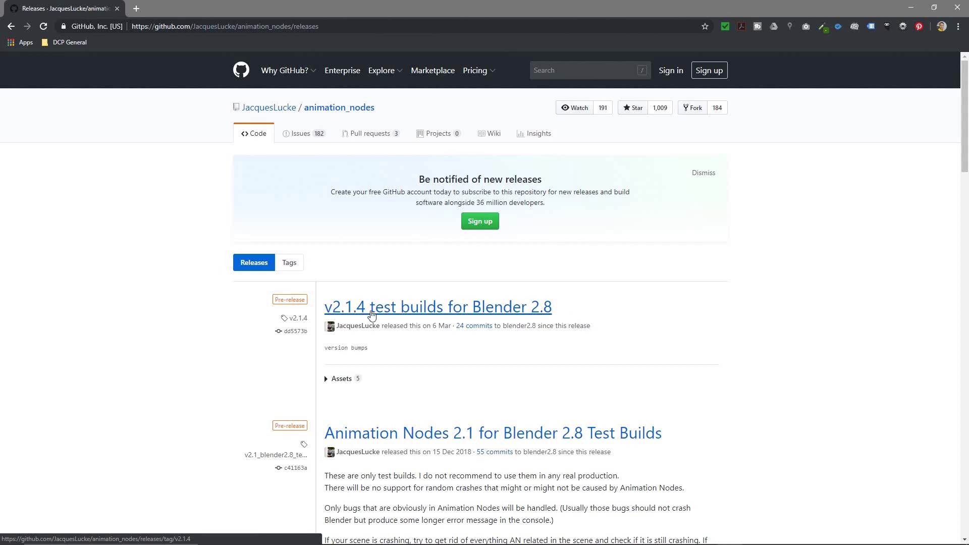
Step: Download animation_nodes_v2_1_4_windows_py37.zip from the v2.1.4 test builds release
left_click(443, 310)
scroll(473, 354, "down", 1)
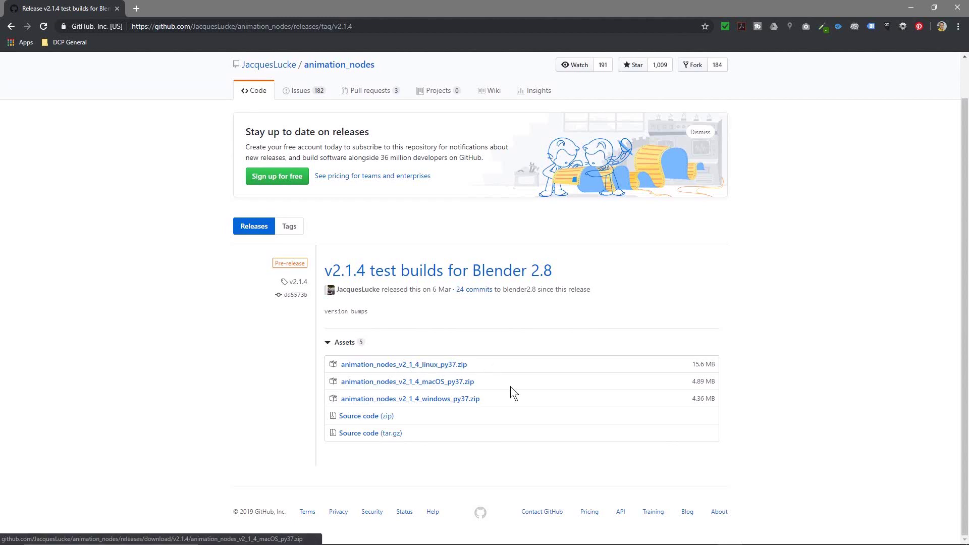
left_click(434, 403)
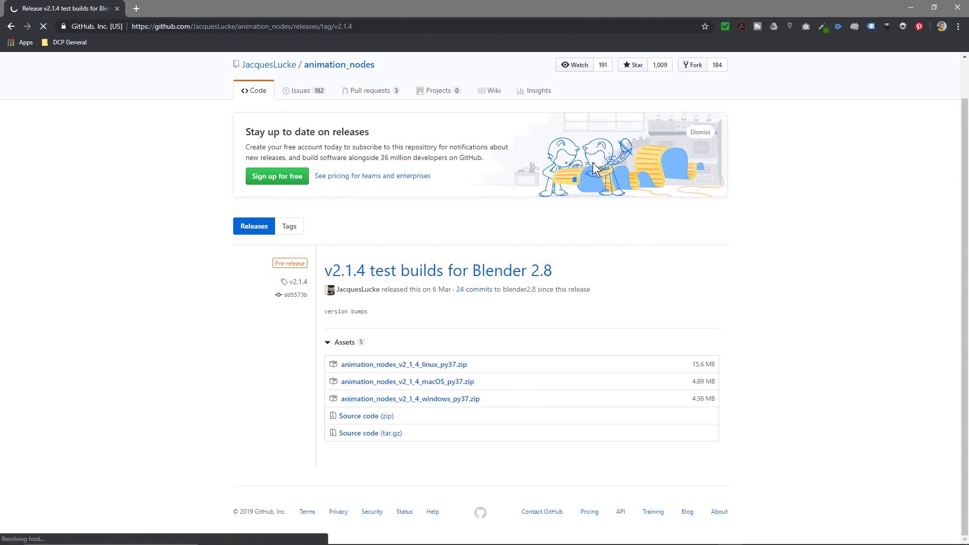
Step: Drag the downloaded zip into the Install Animation Nodes - Blender 2.8 folder, then close Chrome
double_click(454, 7)
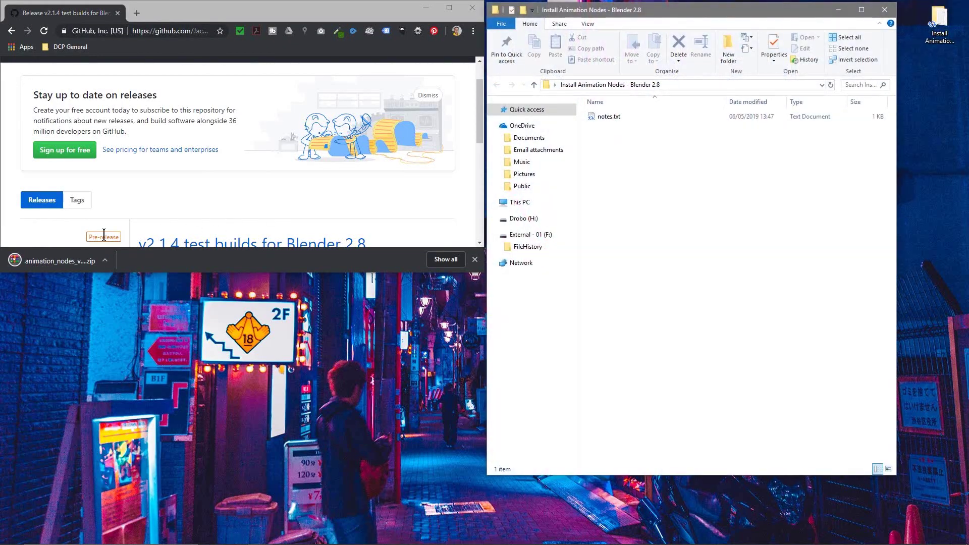
left_click_drag(71, 260, 689, 198)
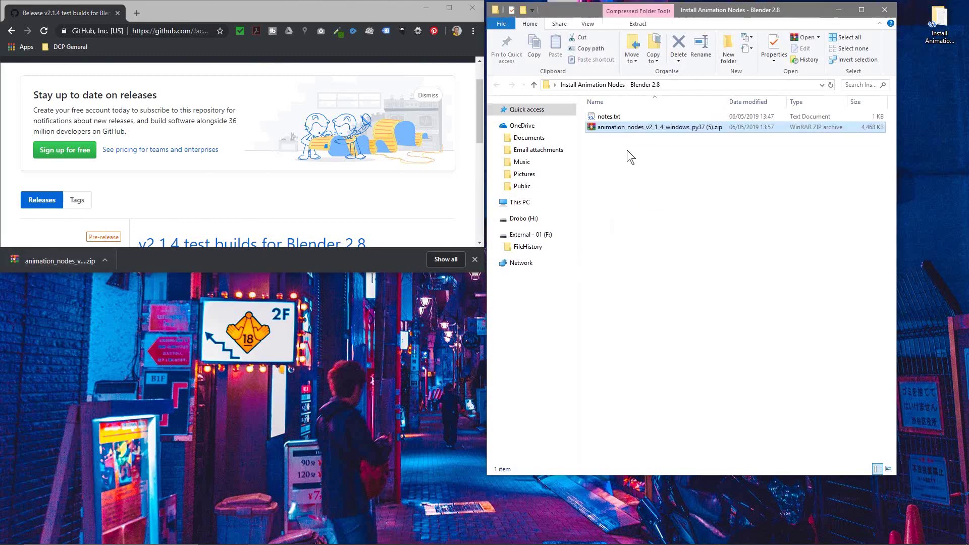
left_click(472, 7)
left_click_drag(709, 14, 642, 39)
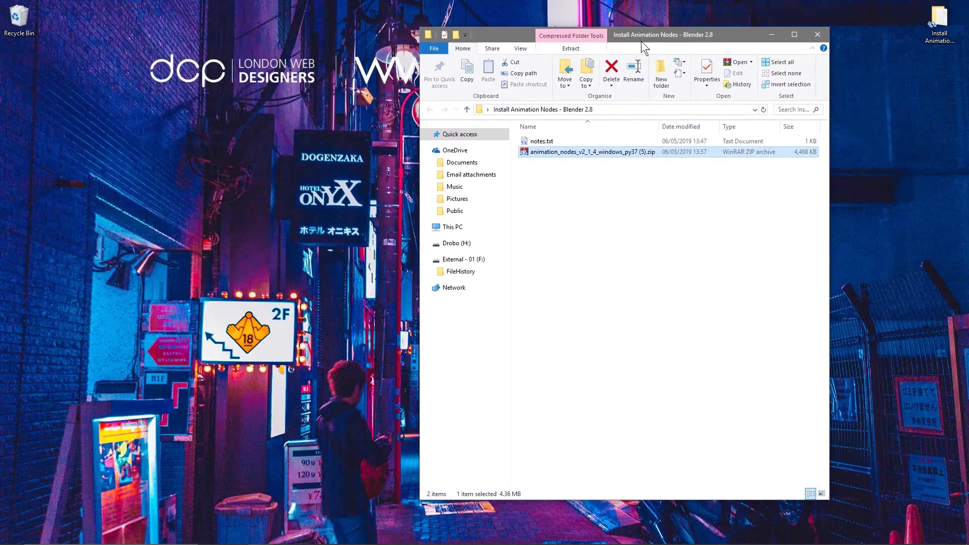
left_click(656, 212)
Step: Launch Blender, dismiss the splash screen, and open Edit > Preferences on the Add-ons section
left_click(408, 538)
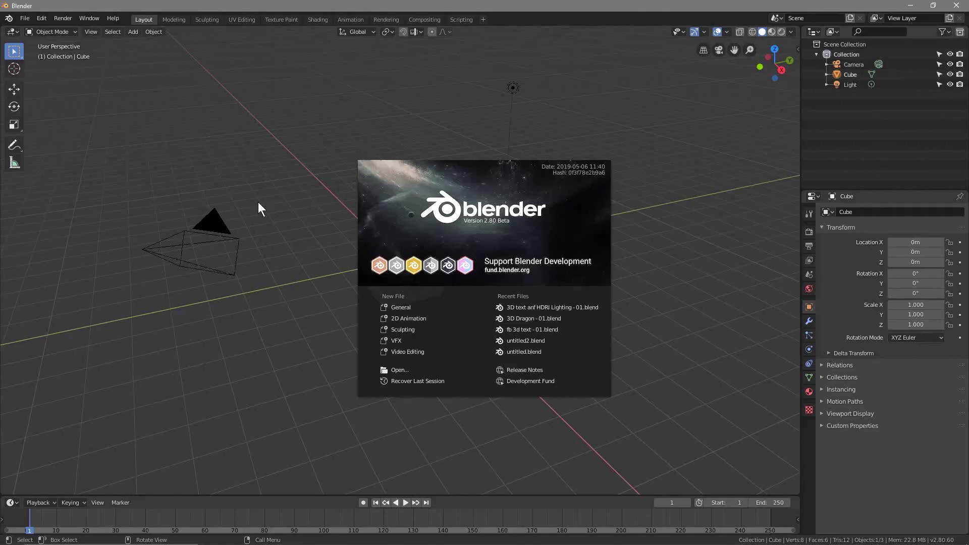
left_click(295, 131)
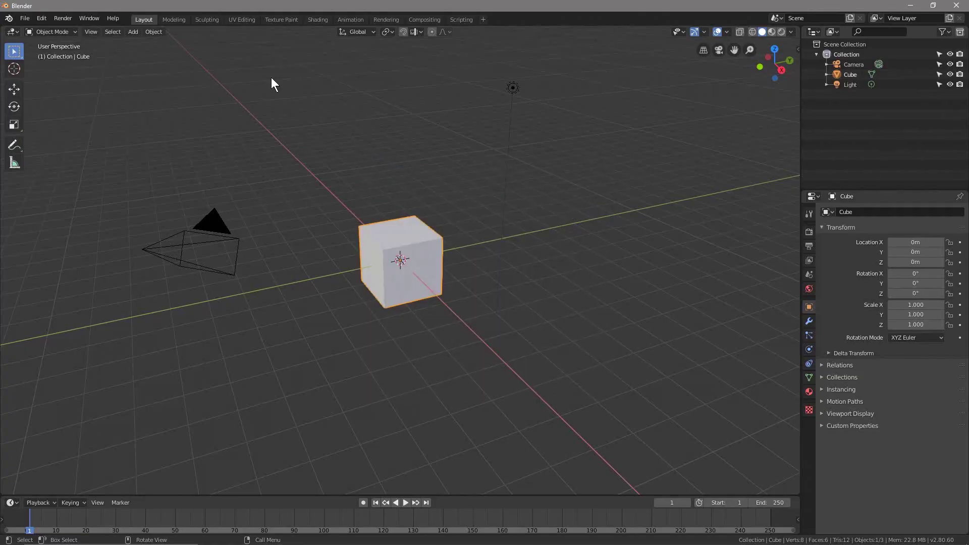
left_click(41, 18)
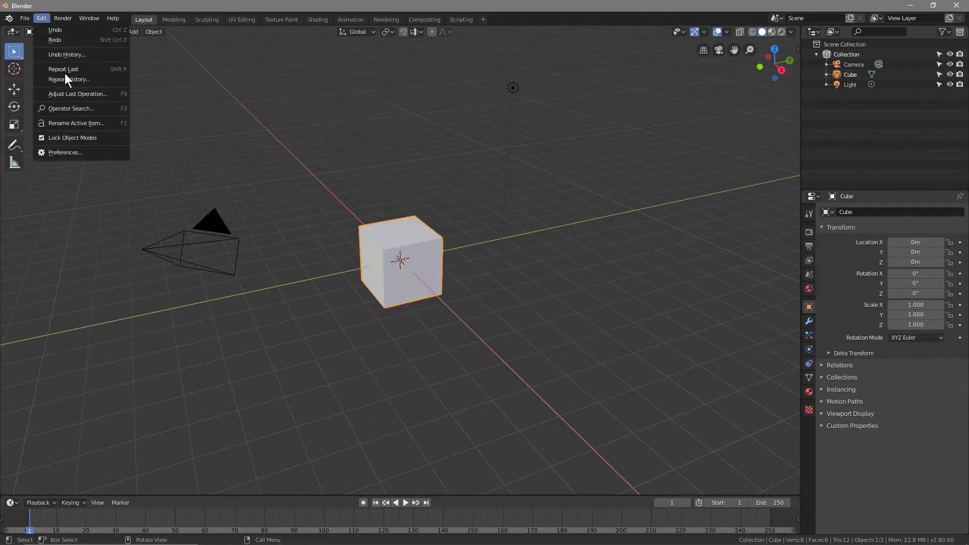
left_click(70, 152)
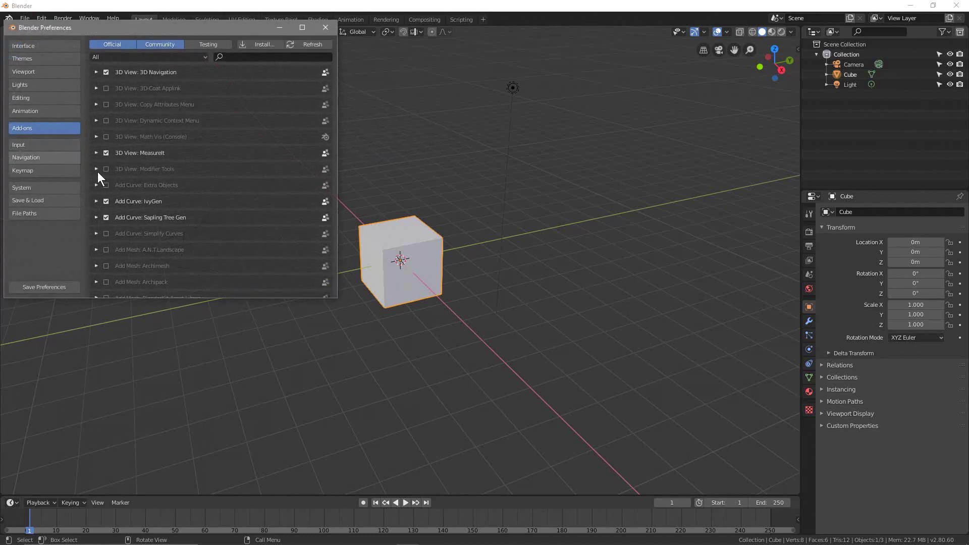
Step: Install animation_nodes_v2_1_4_windows_py37.zip from the Desktop install folder, enable it, and save preferences
left_click(259, 43)
left_click(33, 108)
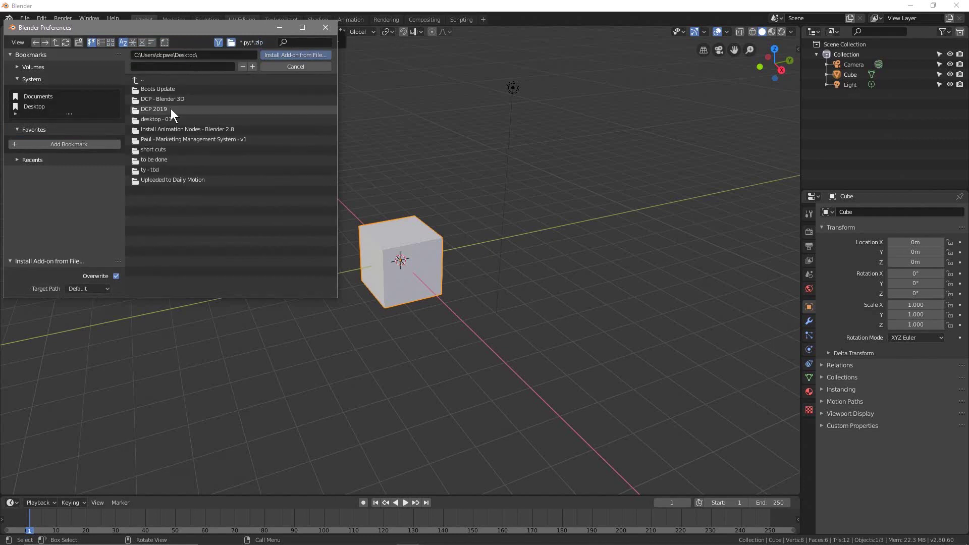
double_click(175, 125)
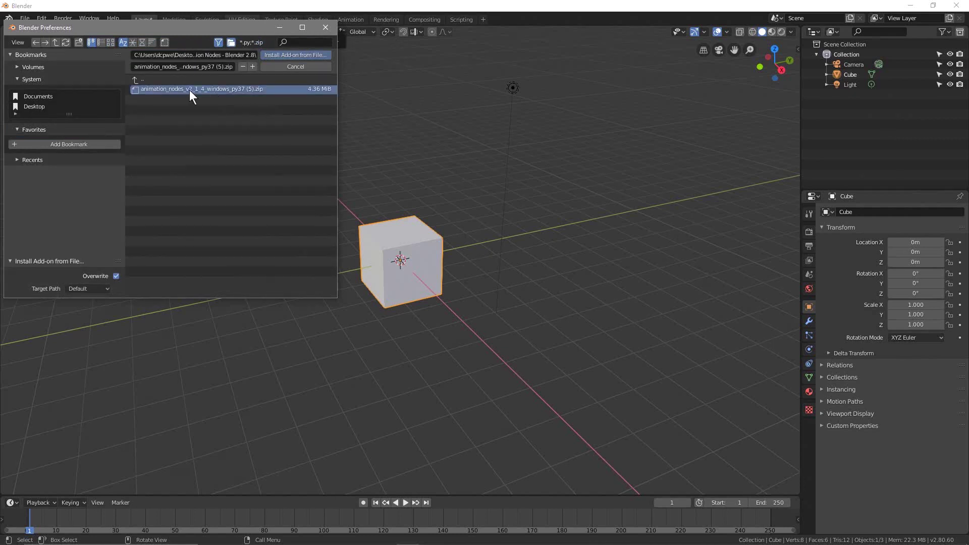
left_click(204, 93)
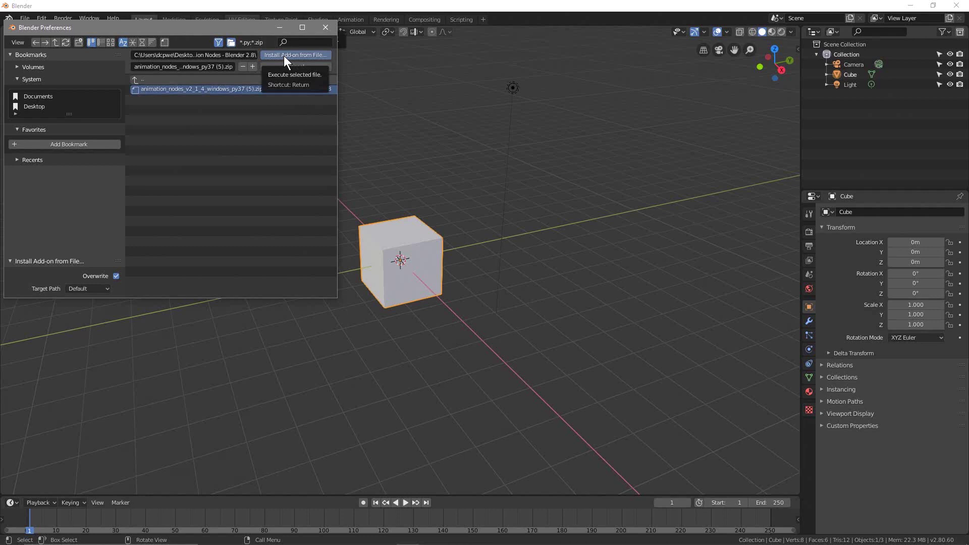
left_click(283, 56)
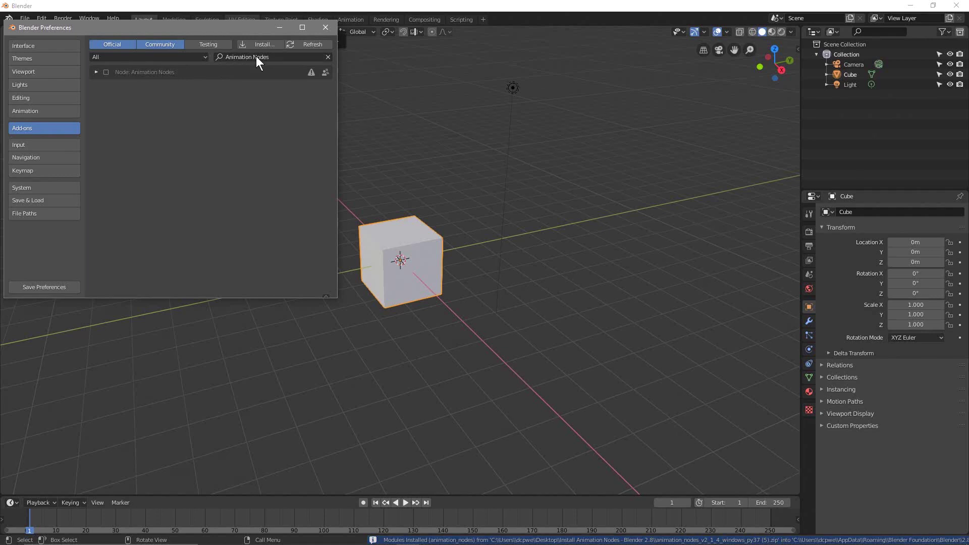
left_click(107, 71)
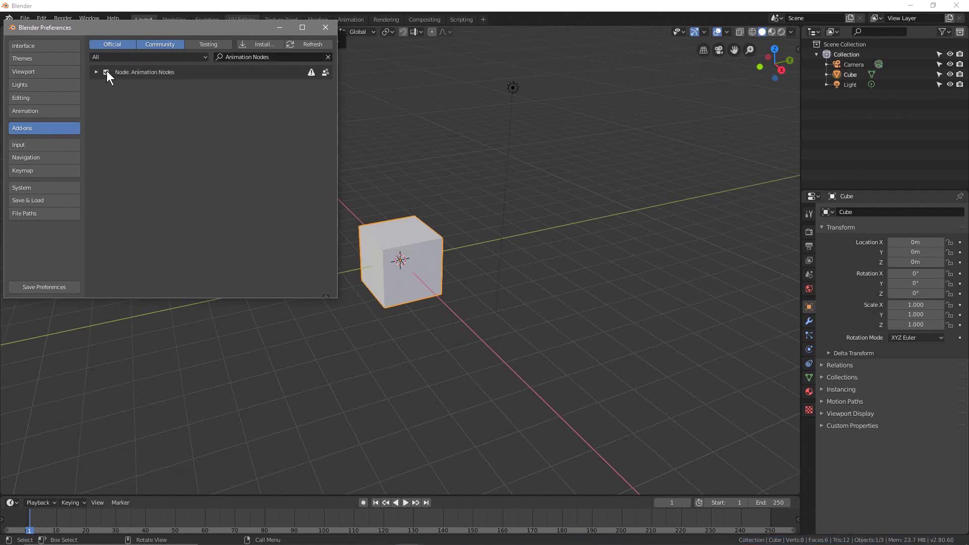
left_click(38, 288)
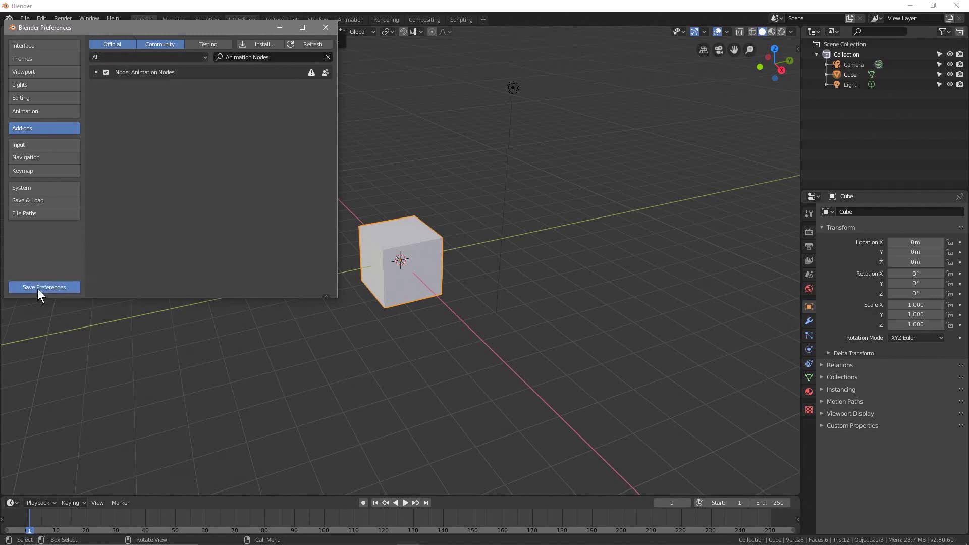
Step: Close Preferences and quit Blender without saving changes
left_click(325, 27)
left_click(956, 6)
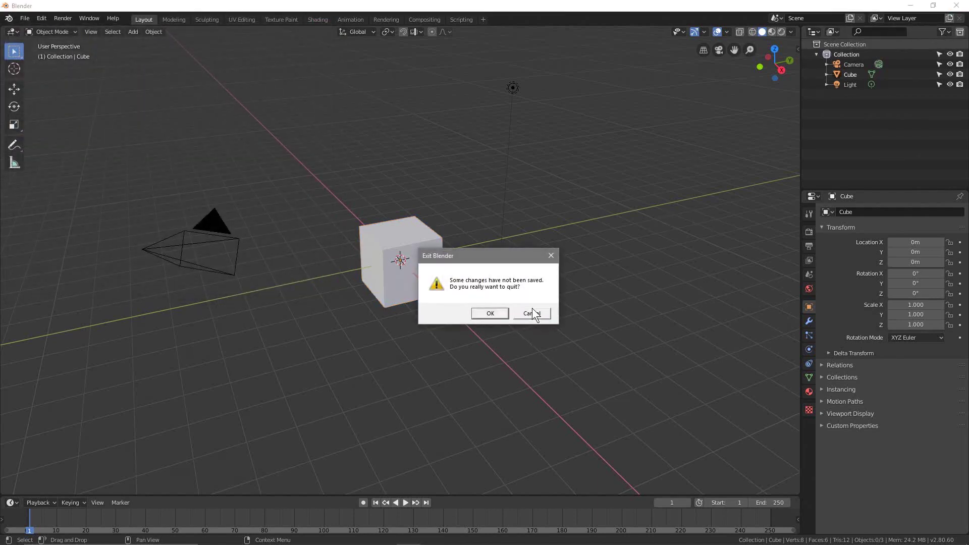
left_click(488, 313)
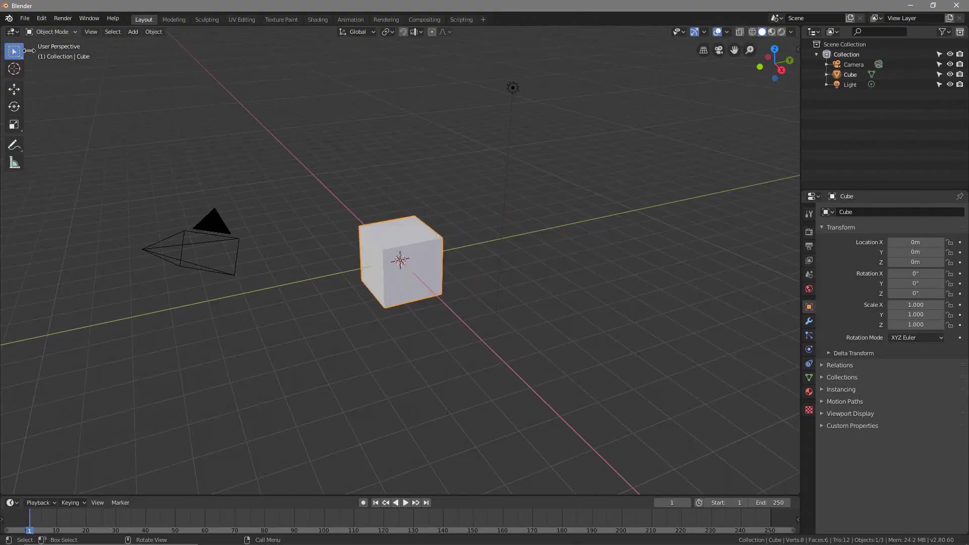
Step: Split the viewport, make the lower area Animation Nodes with a new NodeTree, and widen its toolbar
left_click_drag(2, 29, 14, 296)
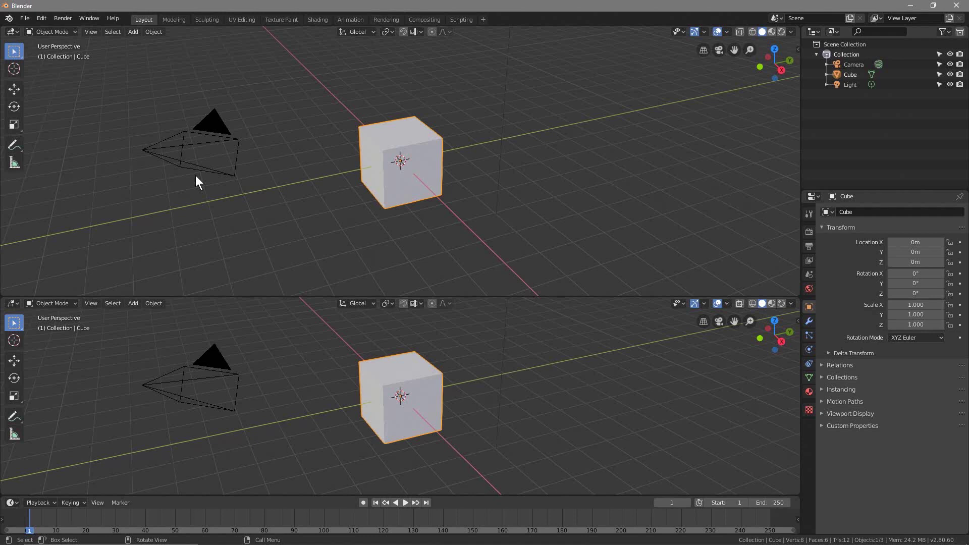
left_click(11, 302)
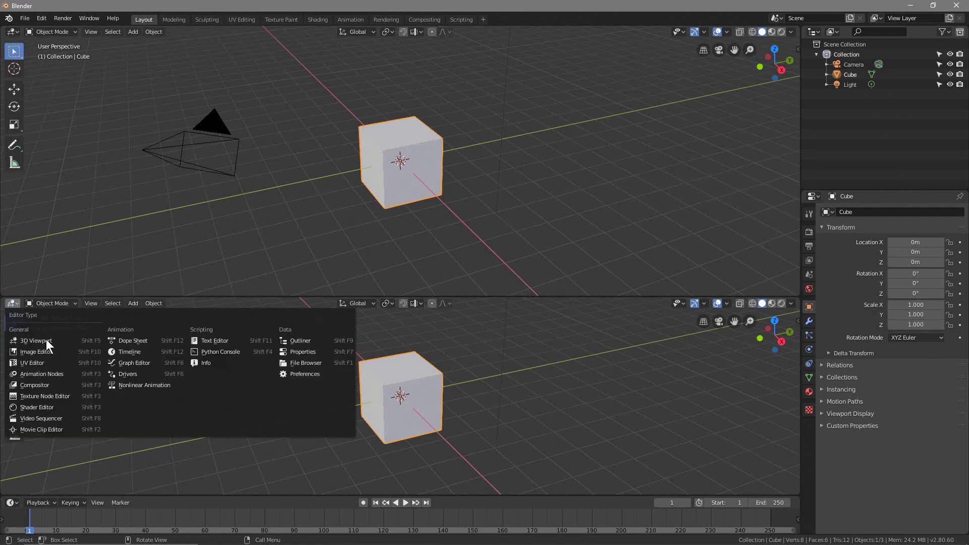
left_click(44, 374)
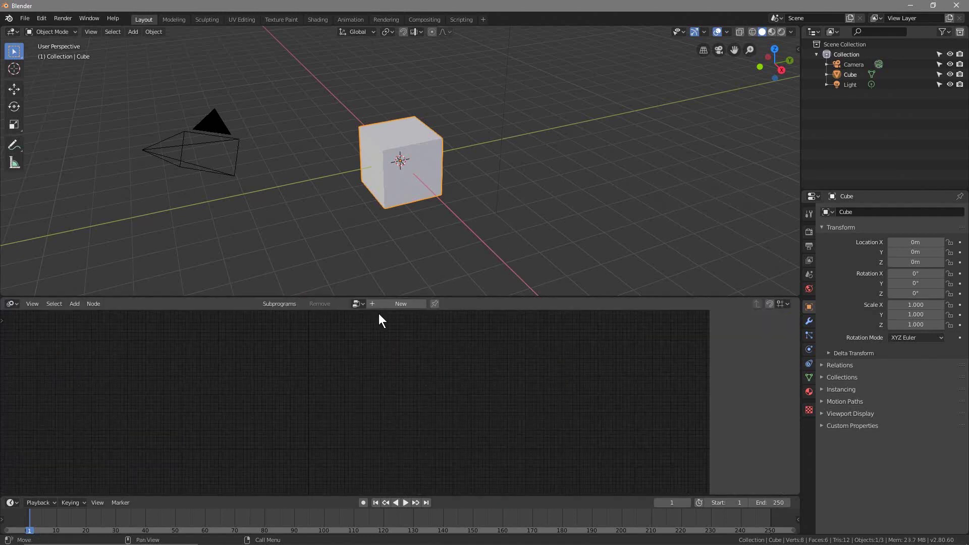
left_click(392, 304)
key("t")
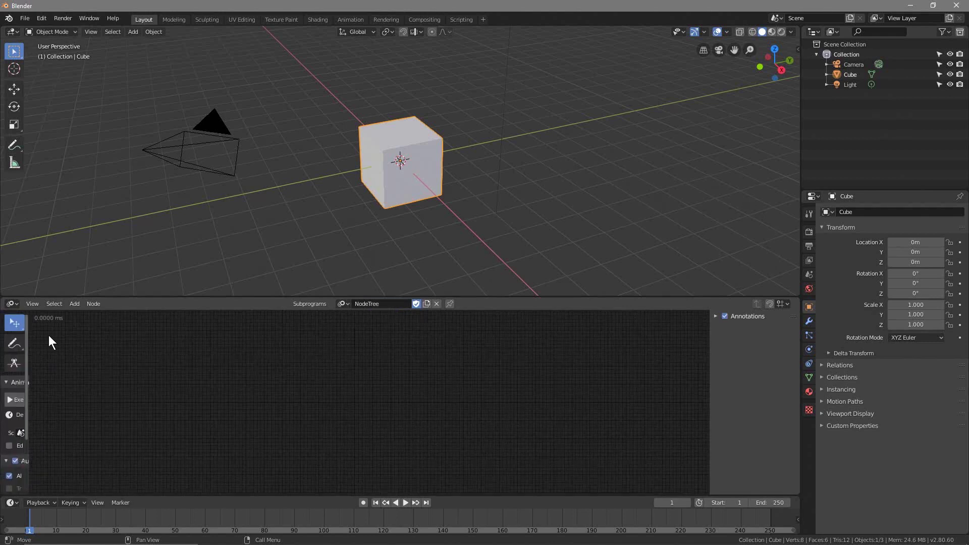
mouse_move(28, 333)
left_mouse_down()
mouse_move(136, 339)
mouse_move(111, 341)
left_mouse_up()
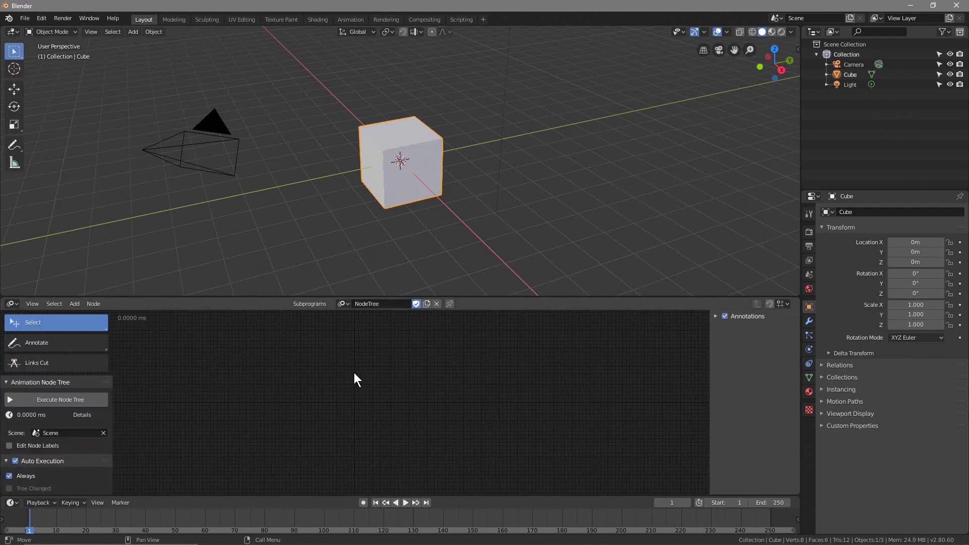
Step: Browse the Shift+A node menu, lower the area border, then play and stop at frame 1
key("shift+a")
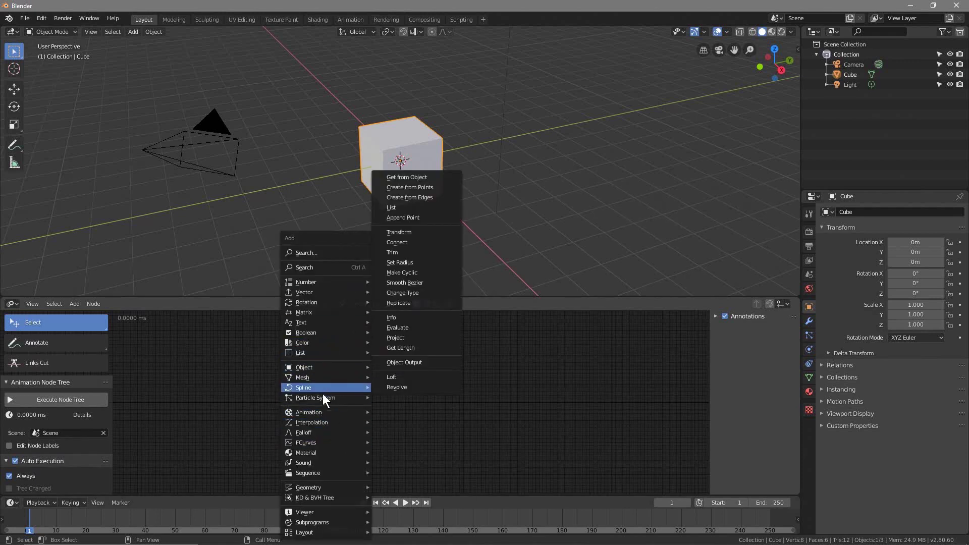
mouse_move(374, 389)
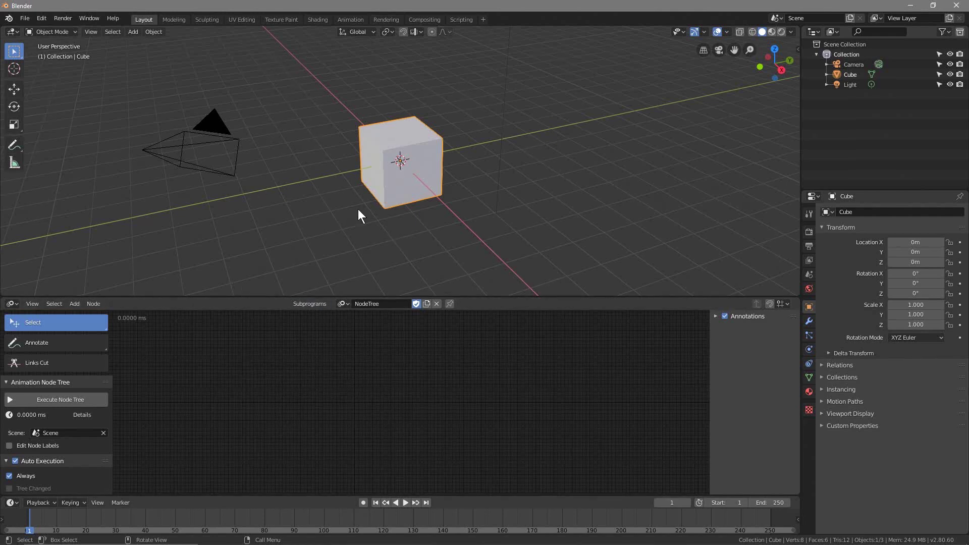
middle_click_drag(358, 208, 347, 190)
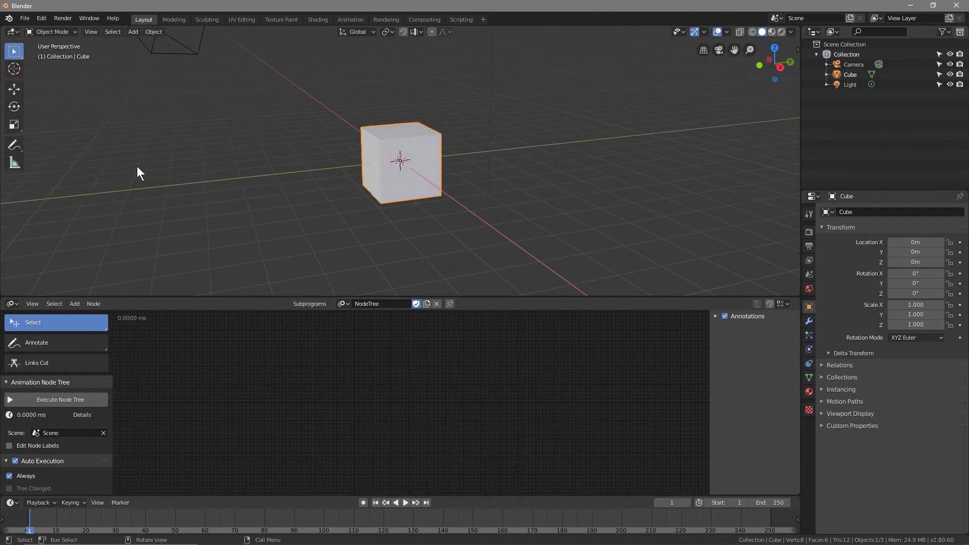
left_click_drag(272, 296, 272, 323)
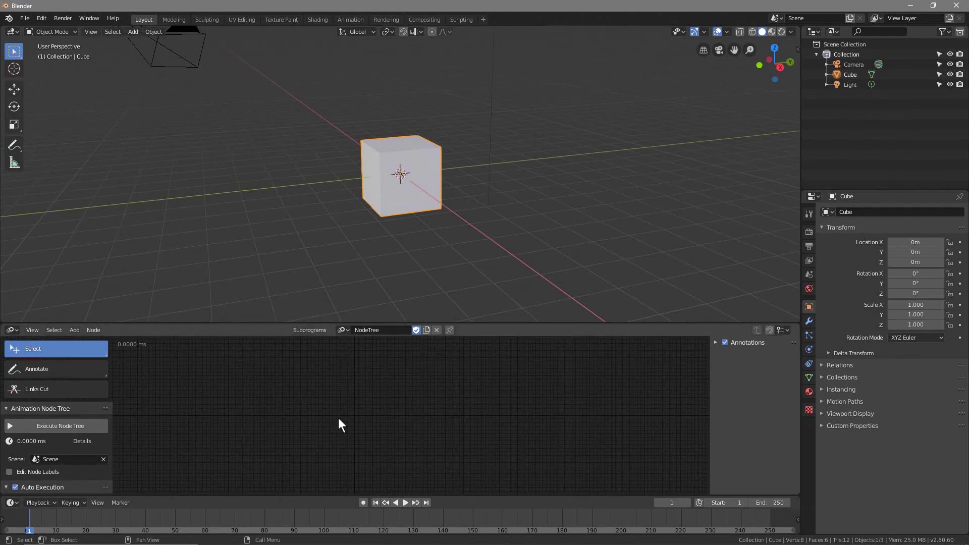
key("space")
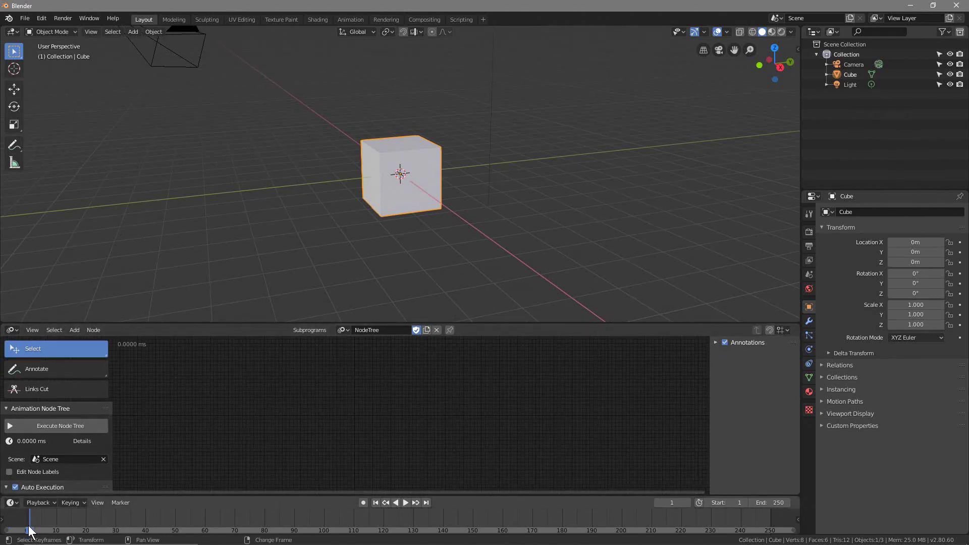
key("Escape")
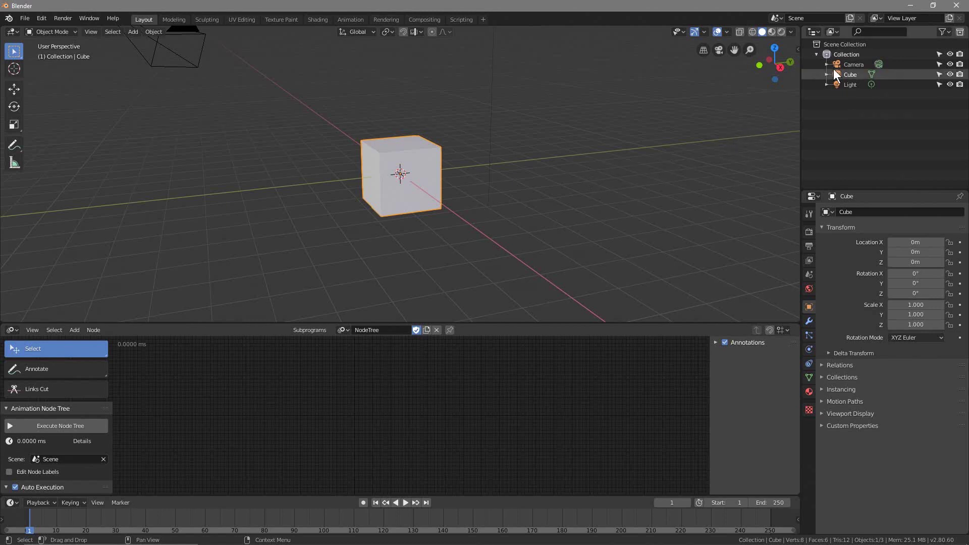
Step: Quit Blender, confirming OK in the Exit Blender dialog without saving
left_click(956, 6)
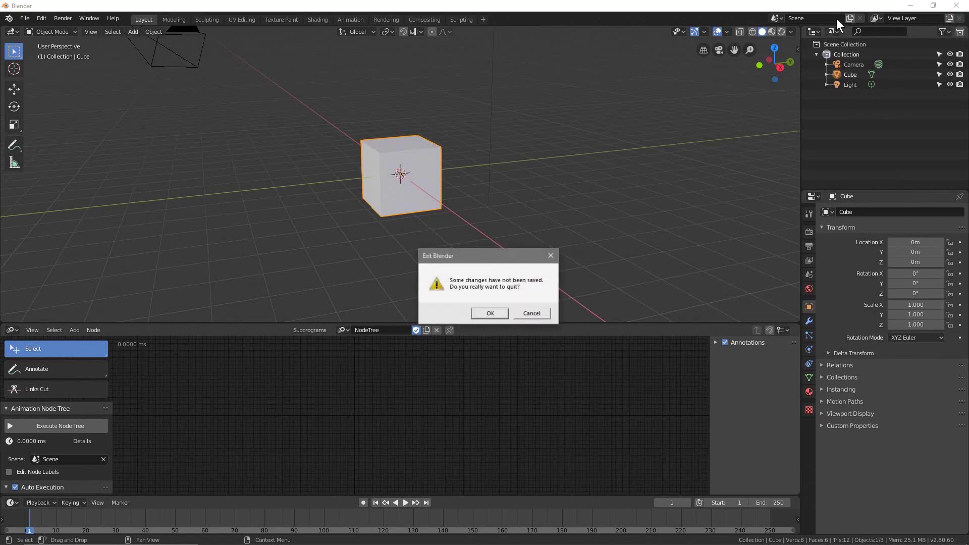
left_click(489, 313)
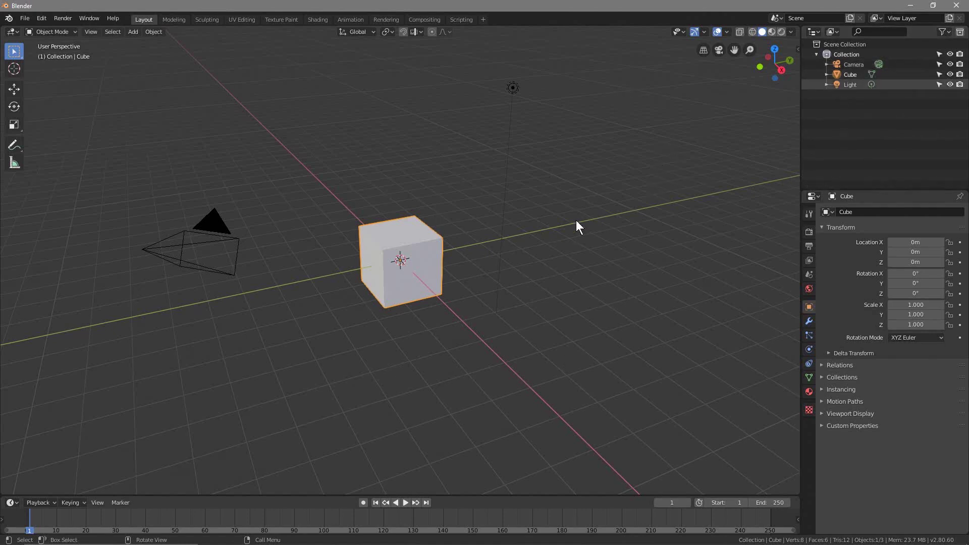
middle_click_drag(386, 319, 282, 351)
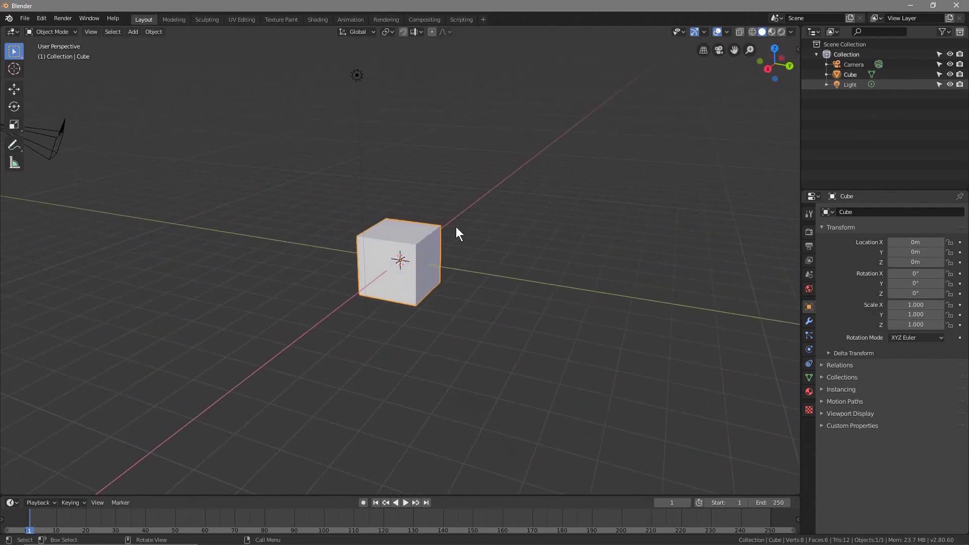